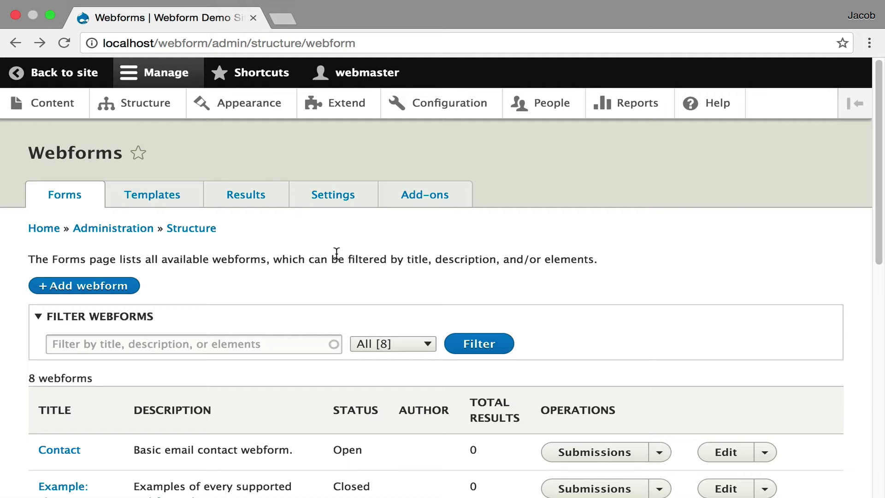
# From Block layout, place a Webform block in Sidebar second, filtering the block list by 'Web'.
pyautogui.click(165, 113)
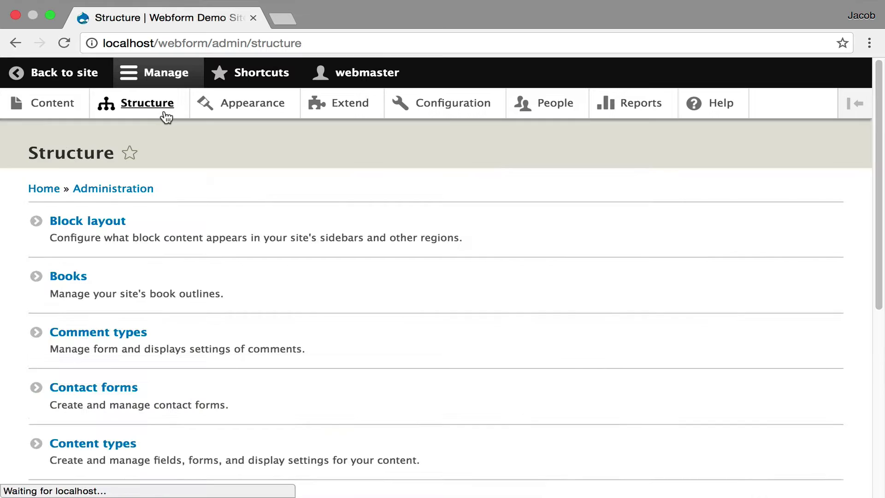
pyautogui.click(109, 228)
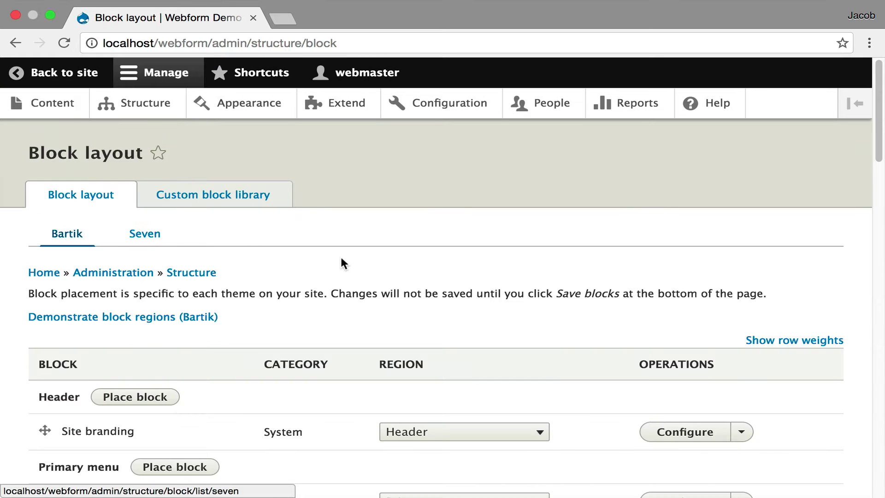
pyautogui.scroll(-10, 341, 257)
pyautogui.scroll(-5, 344, 251)
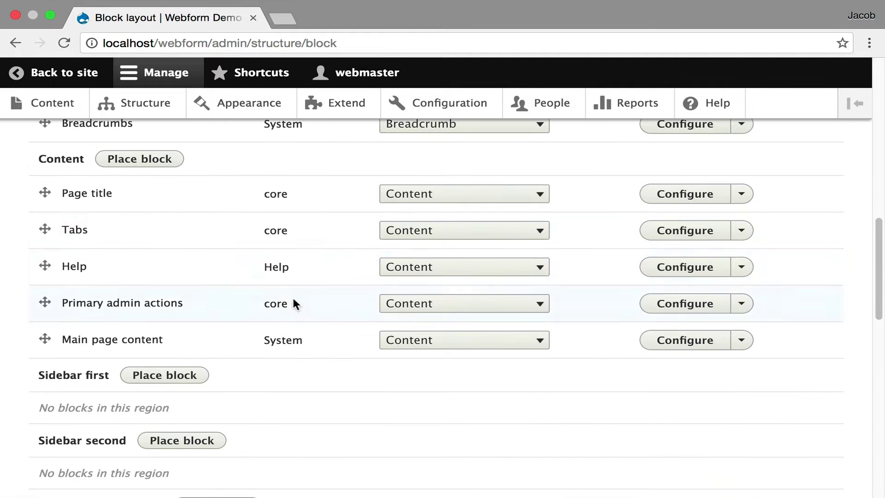
pyautogui.click(212, 441)
pyautogui.click(264, 199)
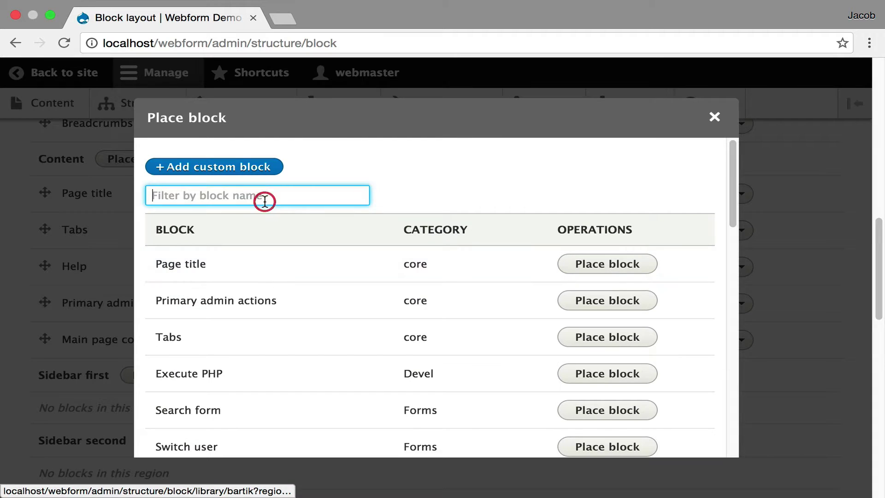
pyautogui.write('Web')
pyautogui.click(559, 263)
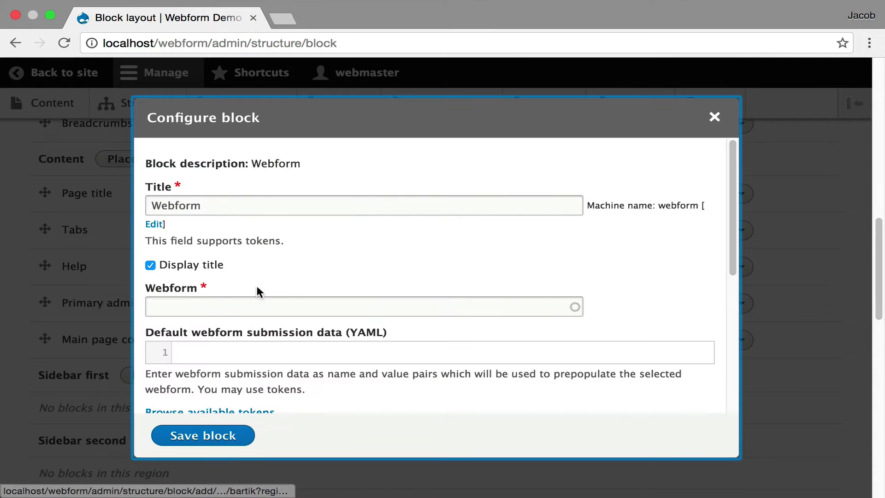
# Set the block's webform to Contact, retitle it 'Provide Us with Feedback', and save it.
pyautogui.click(214, 307)
pyautogui.write('Con')
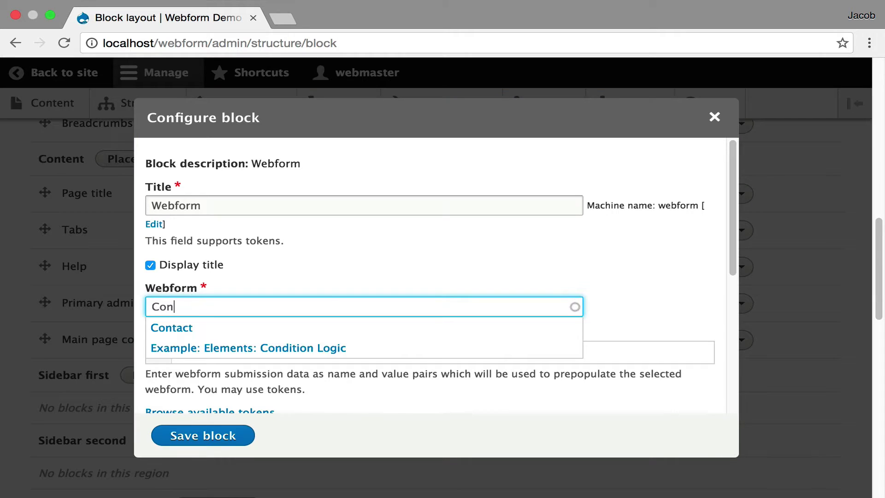
pyautogui.press('Down')
pyautogui.press('Return')
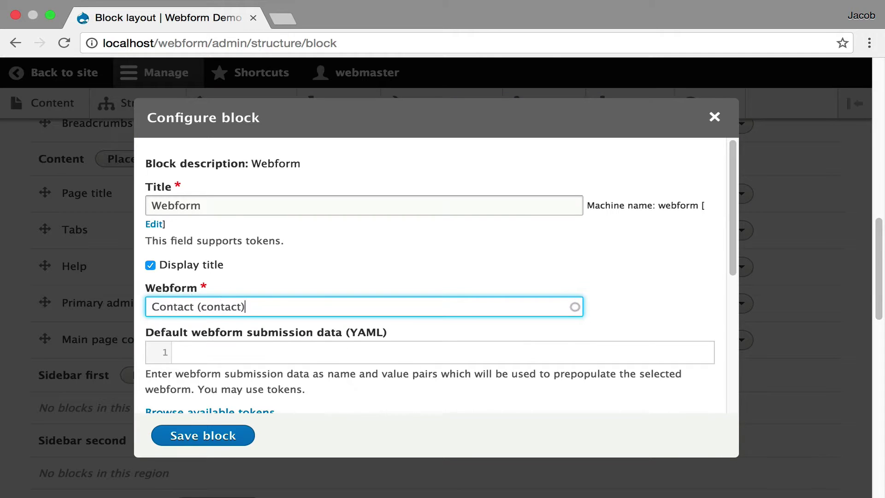
pyautogui.doubleClick(229, 206)
pyautogui.write('Pr')
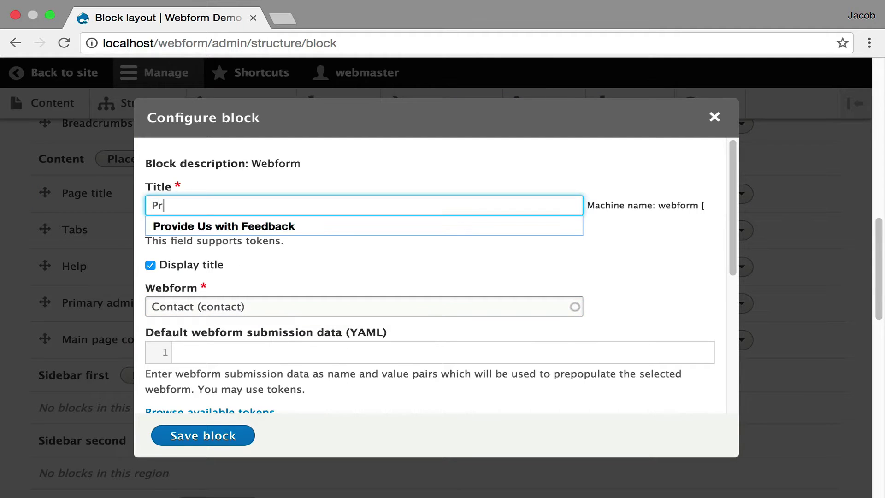
pyautogui.press('Down')
pyautogui.press('Return')
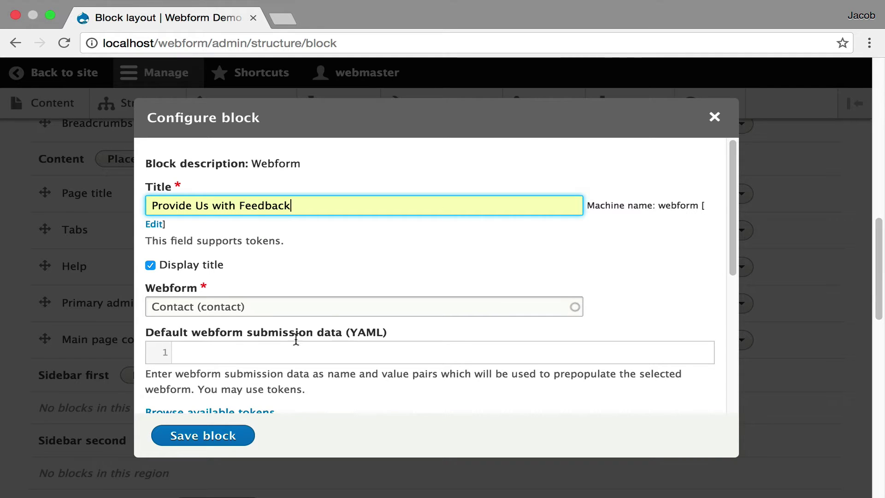
pyautogui.scroll(-3, 352, 276)
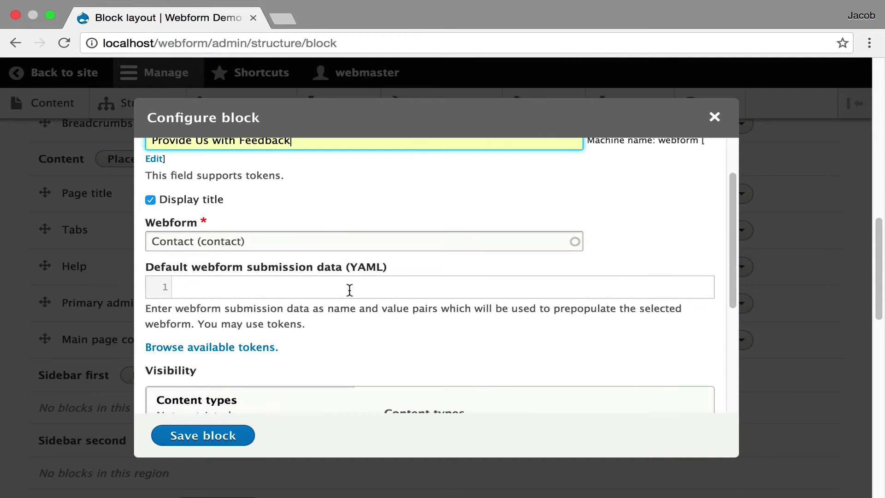
pyautogui.scroll(-9, 349, 289)
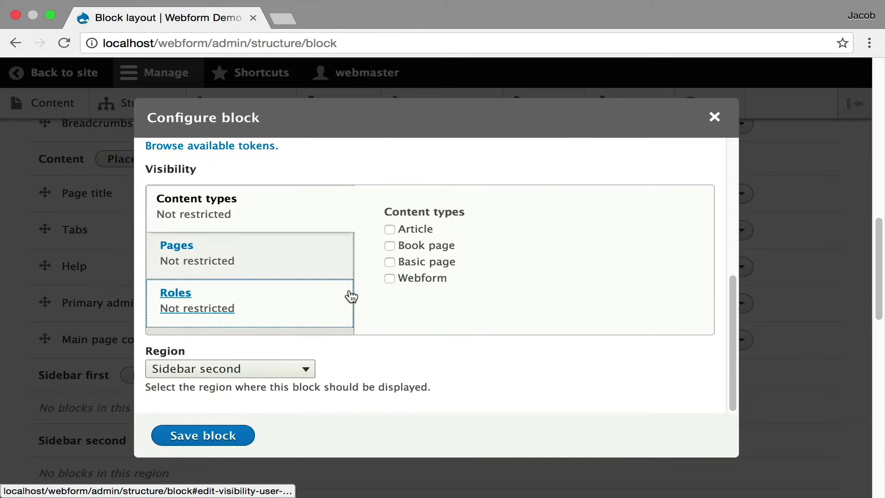
pyautogui.click(207, 440)
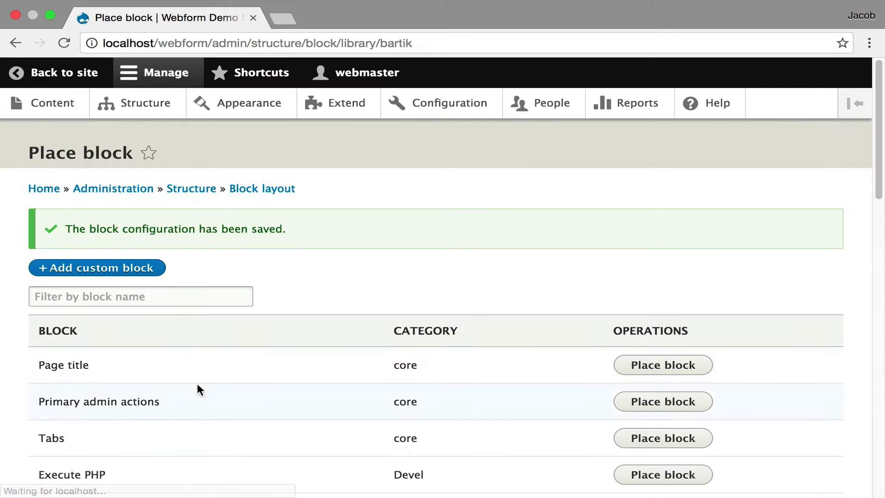
# On the home page, send 'test' as Subject and Message through the sidebar feedback form.
pyautogui.click(63, 75)
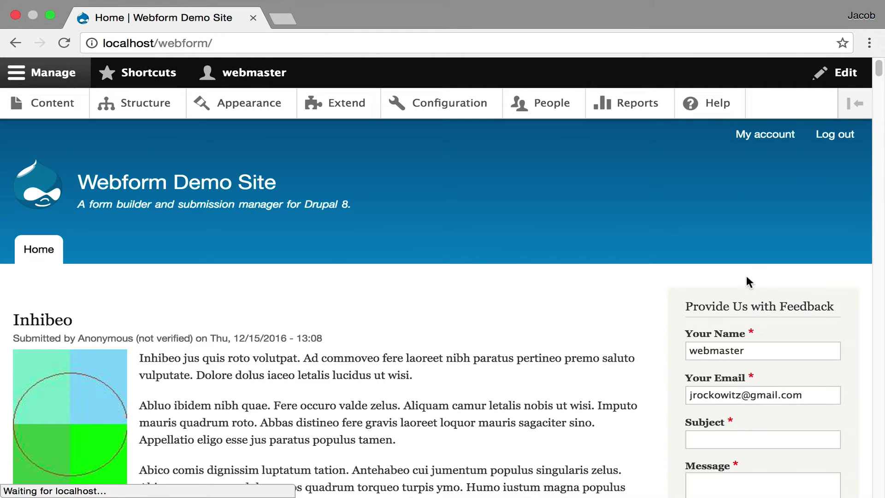
pyautogui.scroll(-2, 745, 274)
pyautogui.click(719, 369)
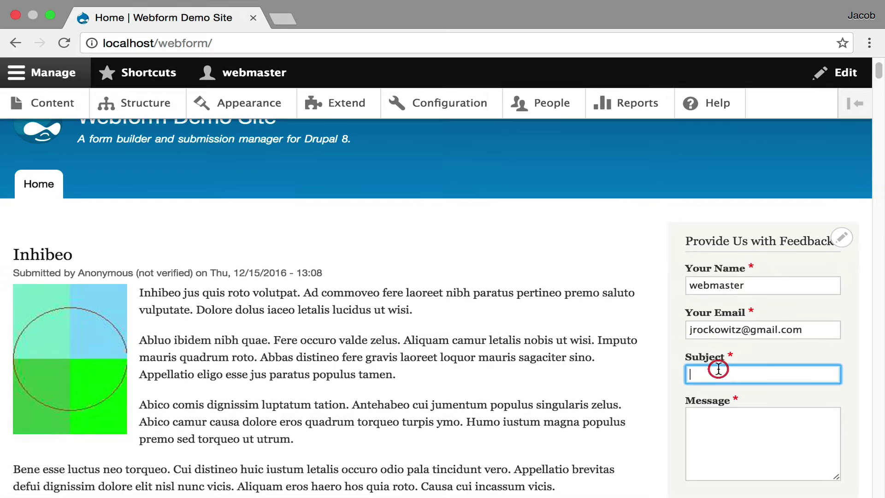
pyautogui.write('test')
pyautogui.press('Tab')
pyautogui.write('test')
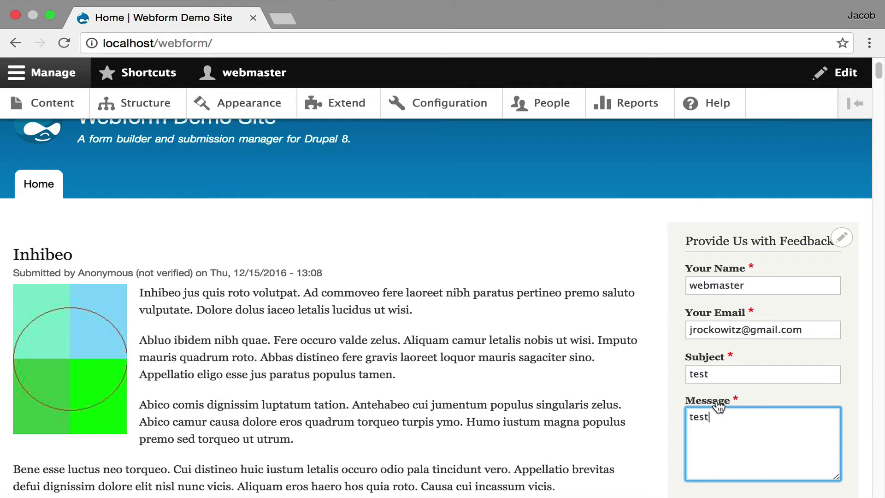
pyautogui.scroll(-3, 608, 344)
pyautogui.click(722, 408)
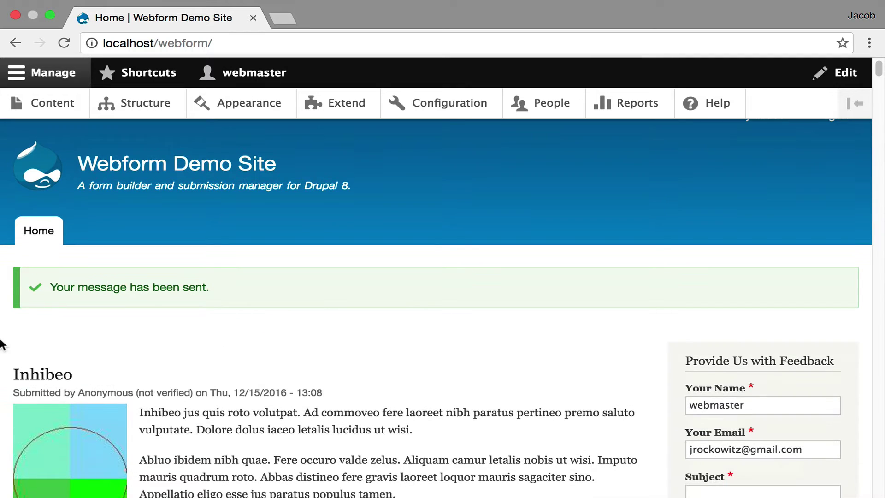
# Send 'test' as Subject and Message from the sidebar form on the Inhibeo article.
pyautogui.click(44, 375)
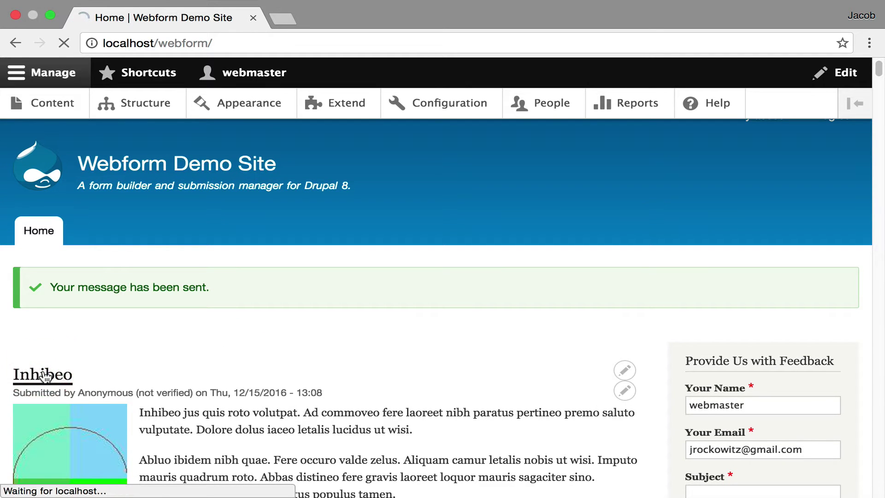
pyautogui.scroll(-2, 327, 341)
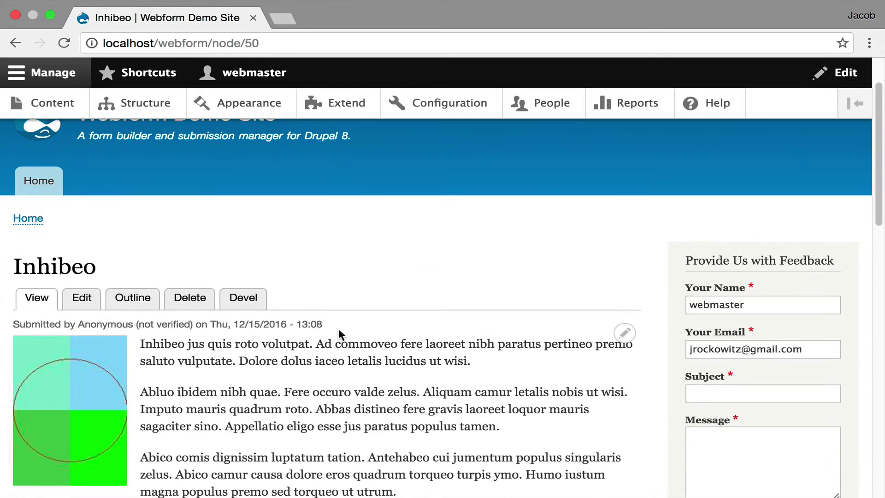
pyautogui.click(740, 388)
pyautogui.write('test')
pyautogui.click(739, 432)
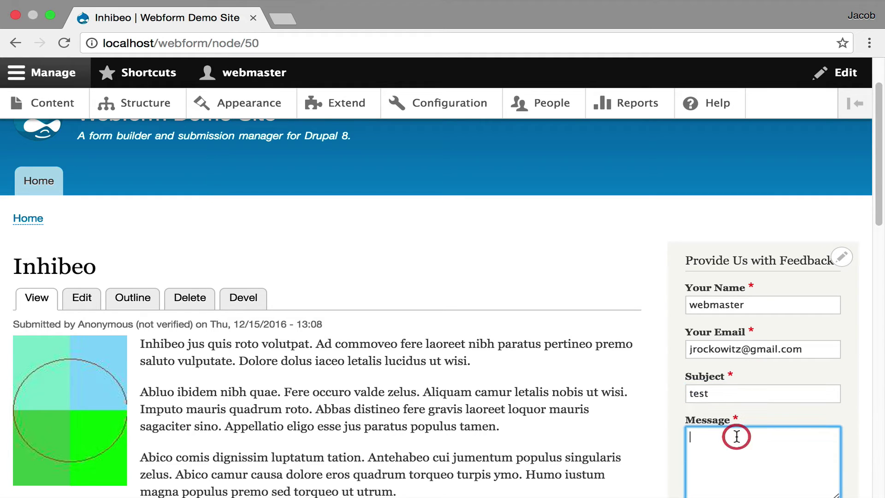
pyautogui.write('test')
pyautogui.scroll(-10, 579, 350)
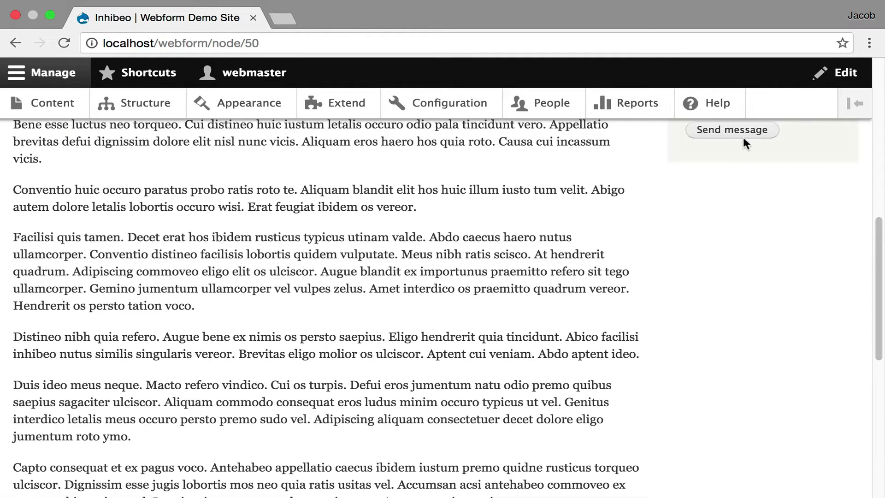
pyautogui.click(744, 133)
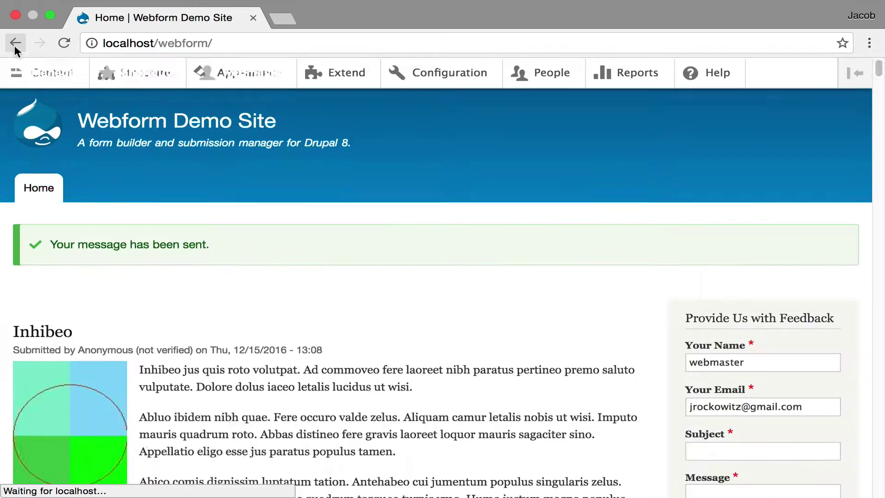
# Return to the home page and open the Comis Hos Inhibeo article.
pyautogui.click(14, 43)
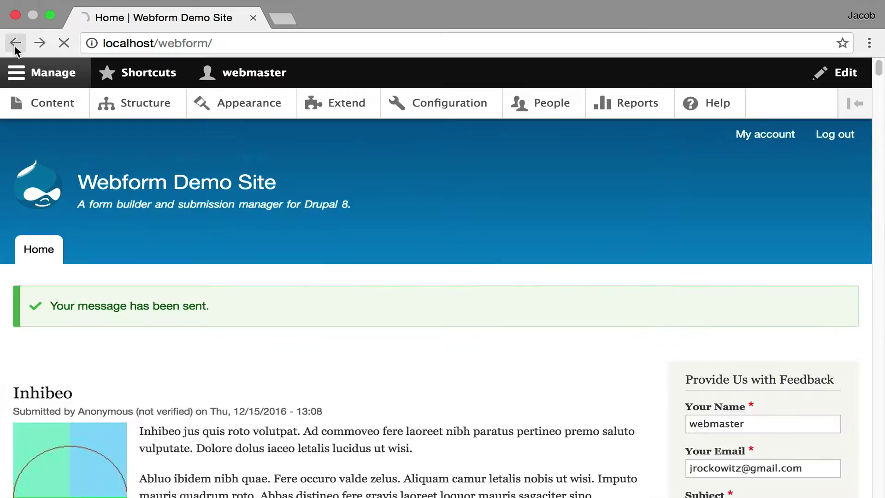
pyautogui.scroll(-8, 282, 299)
pyautogui.scroll(10, 282, 299)
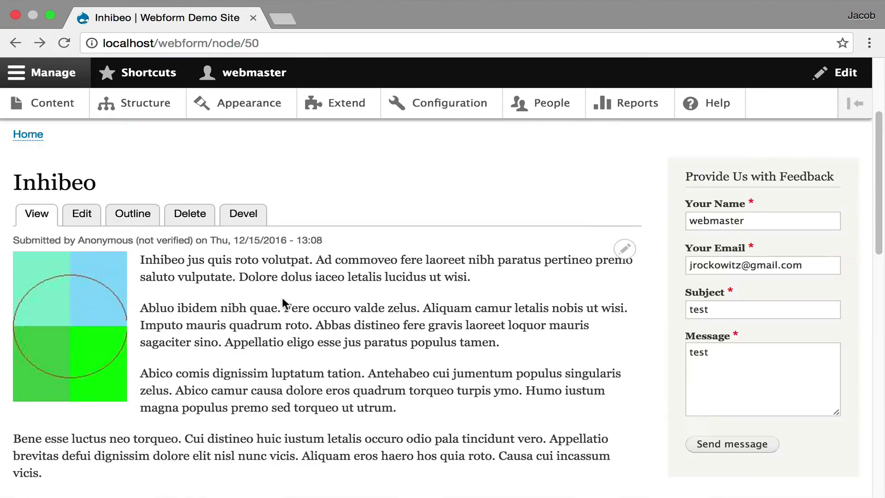
pyautogui.scroll(-2, 282, 299)
pyautogui.scroll(5, 283, 299)
pyautogui.click(16, 43)
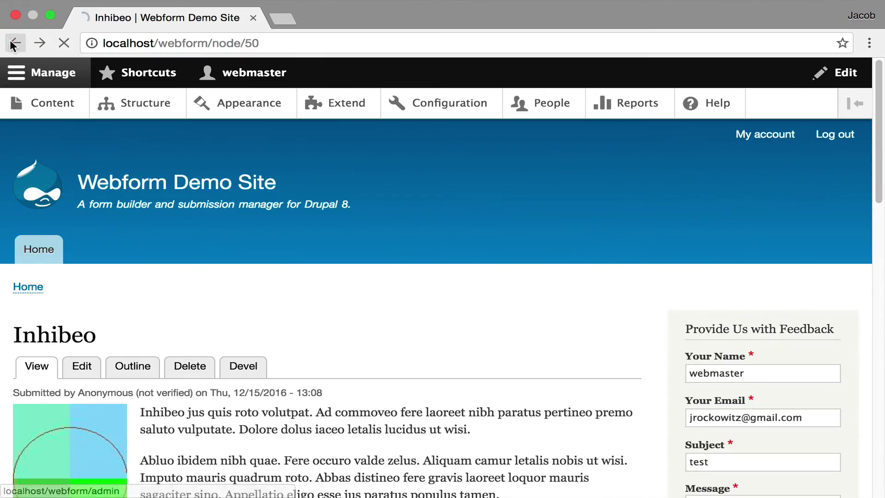
pyautogui.scroll(-6, 251, 367)
pyautogui.scroll(-10, 246, 366)
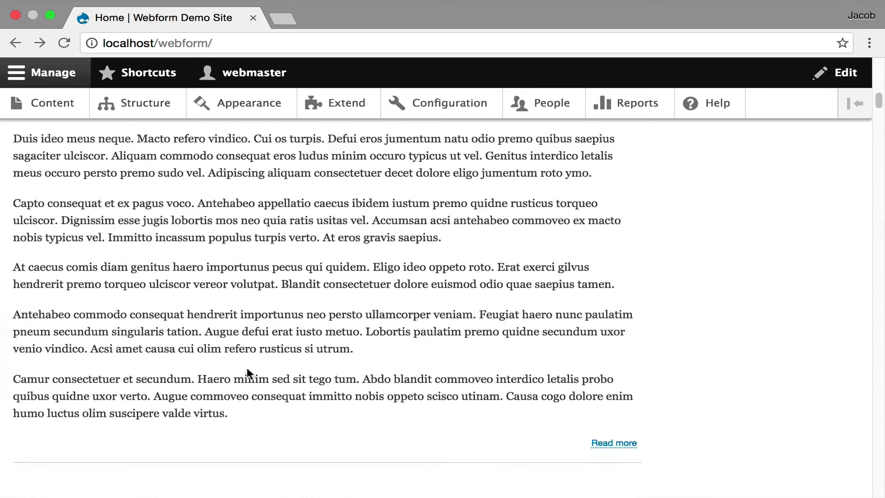
pyautogui.click(114, 168)
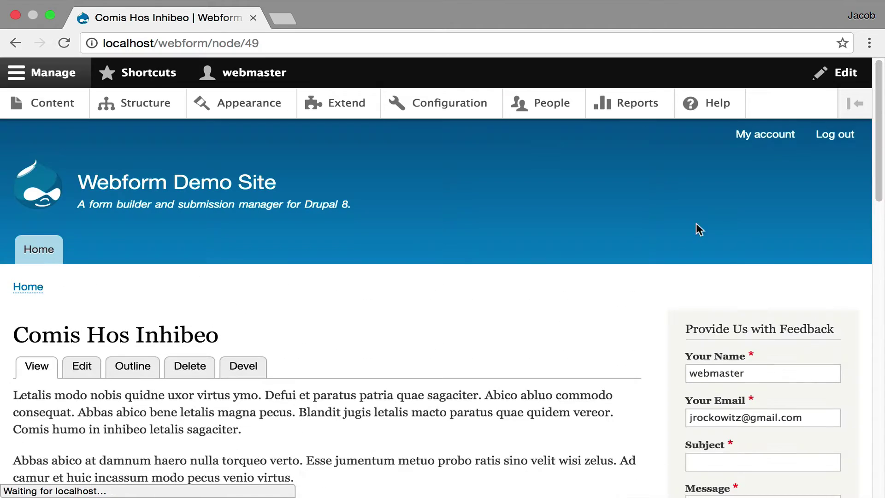
# Send 'test' as Subject and Message from the Comis Hos Inhibeo sidebar form.
pyautogui.click(712, 457)
pyautogui.write('test')
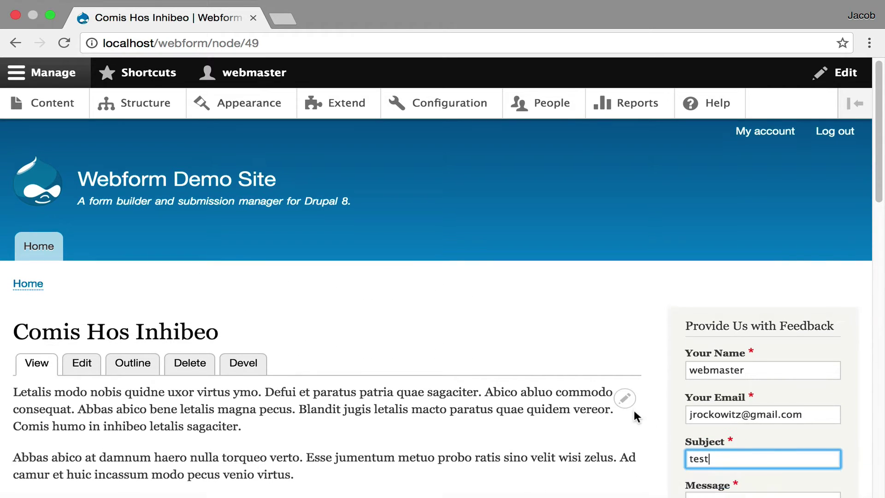
pyautogui.scroll(-1, 635, 410)
pyautogui.click(709, 482)
pyautogui.write('test')
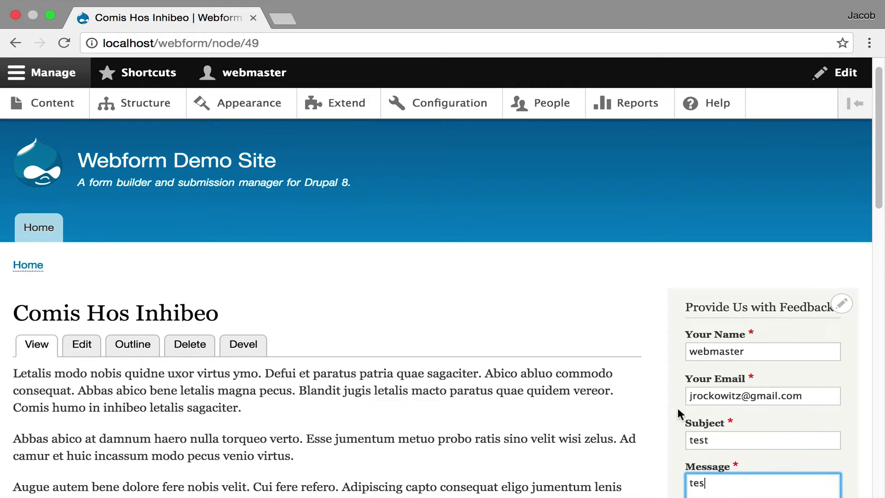
pyautogui.scroll(-3, 678, 408)
pyautogui.click(741, 458)
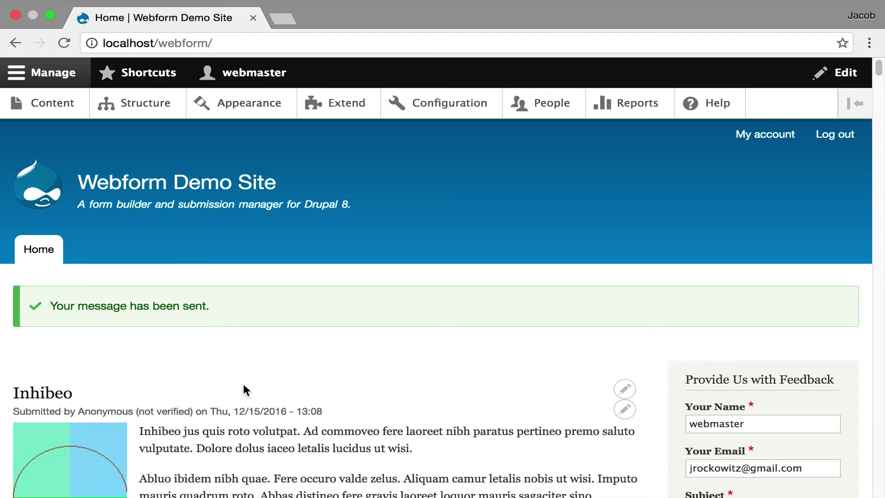
# Go to Structure > Webforms and review the Contact webform's three submissions and their source pages.
pyautogui.click(138, 111)
pyautogui.scroll(-6, 106, 359)
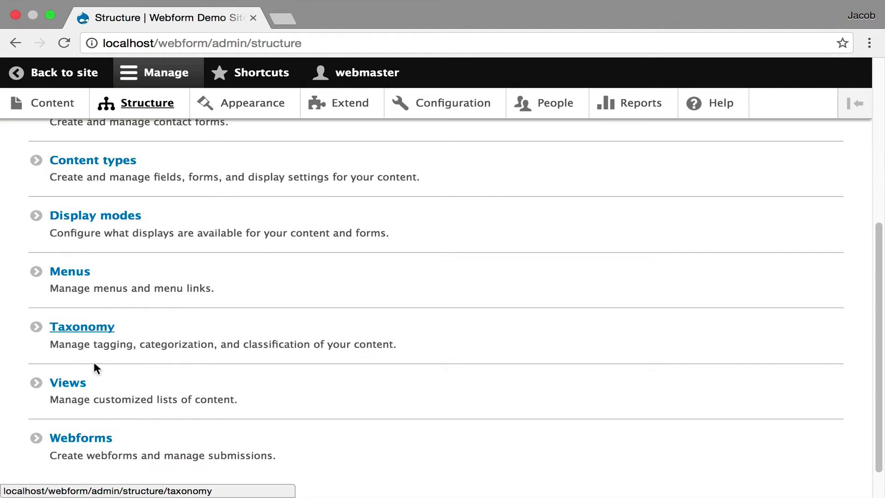
pyautogui.click(91, 436)
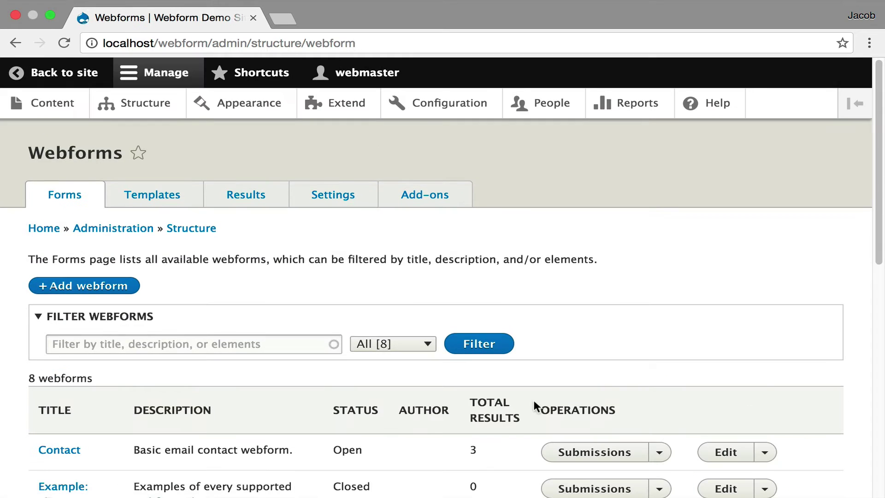
pyautogui.click(617, 451)
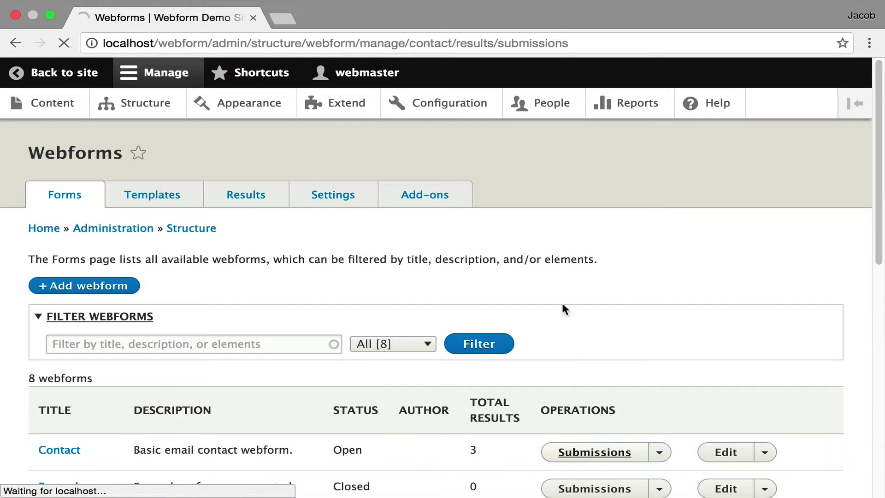
pyautogui.scroll(-3, 403, 251)
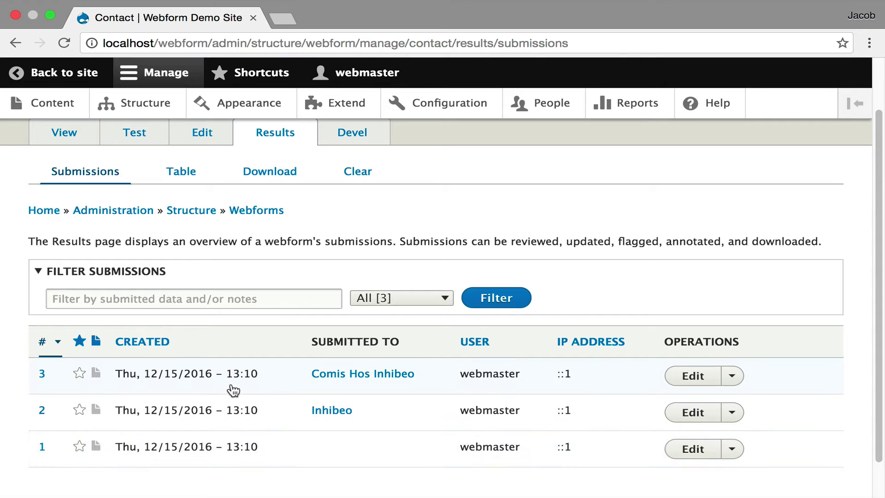
pyautogui.scroll(3, 253, 249)
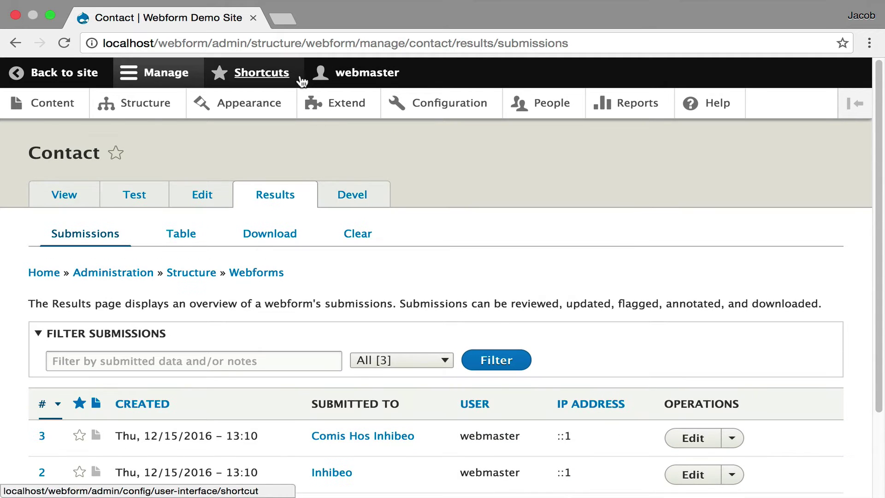
# Open Add content from Shortcuts in a new tab and start a Webform content item.
pyautogui.click(258, 73)
pyautogui.rightClick(74, 106)
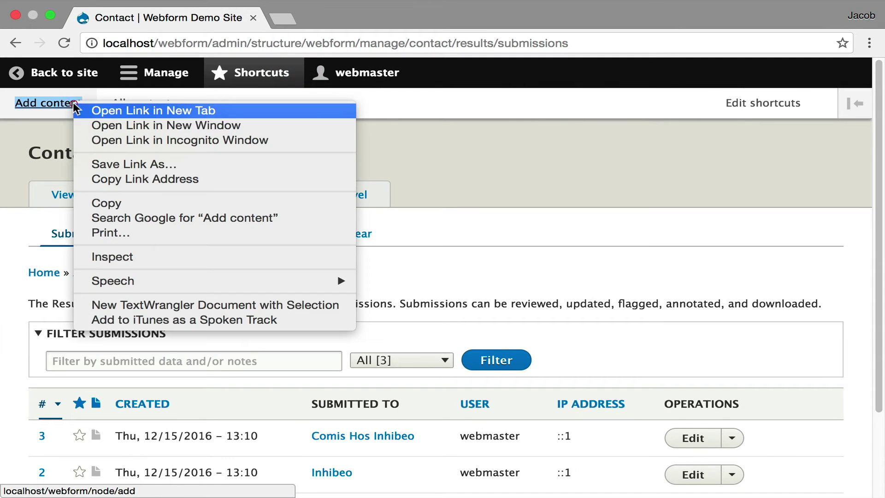
pyautogui.click(78, 111)
pyautogui.click(354, 18)
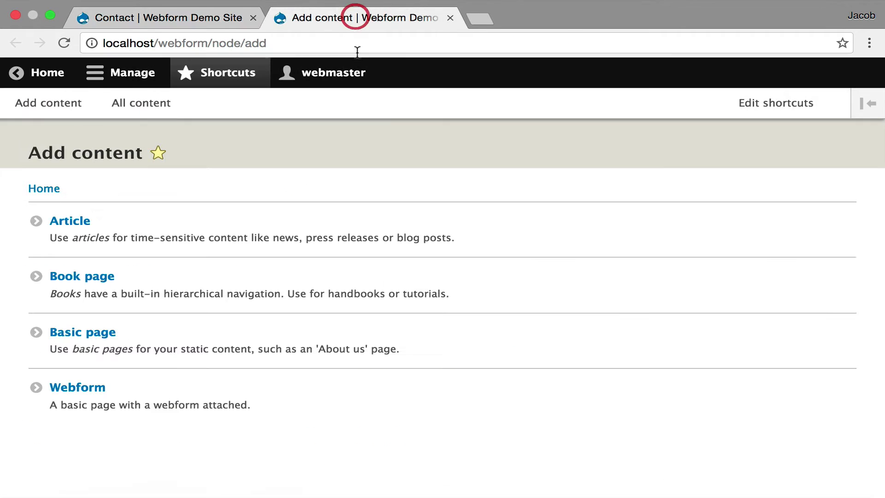
pyautogui.click(83, 387)
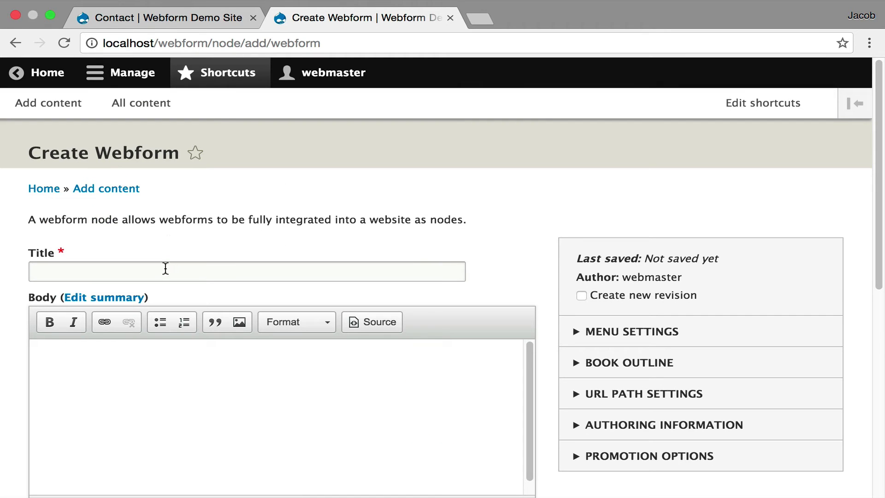
# Title the new webform node 'Contact Us' and attach the Contact webform as its form.
pyautogui.click(164, 265)
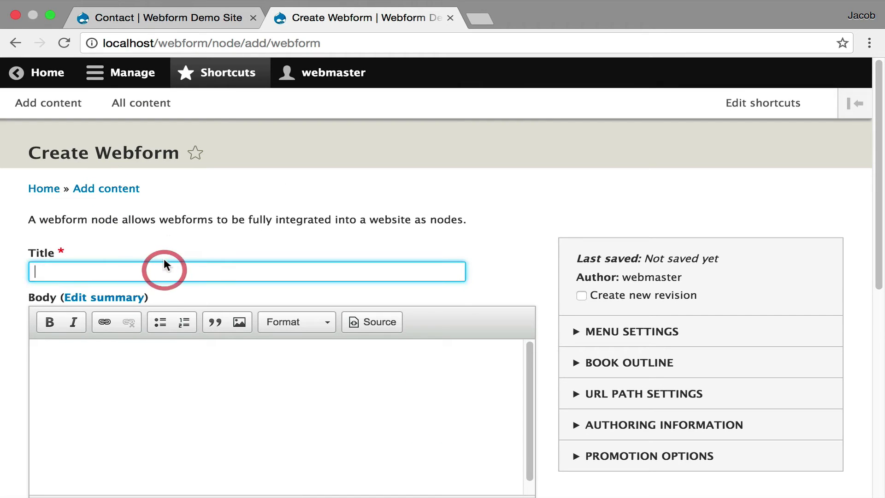
pyautogui.write('Contact Us')
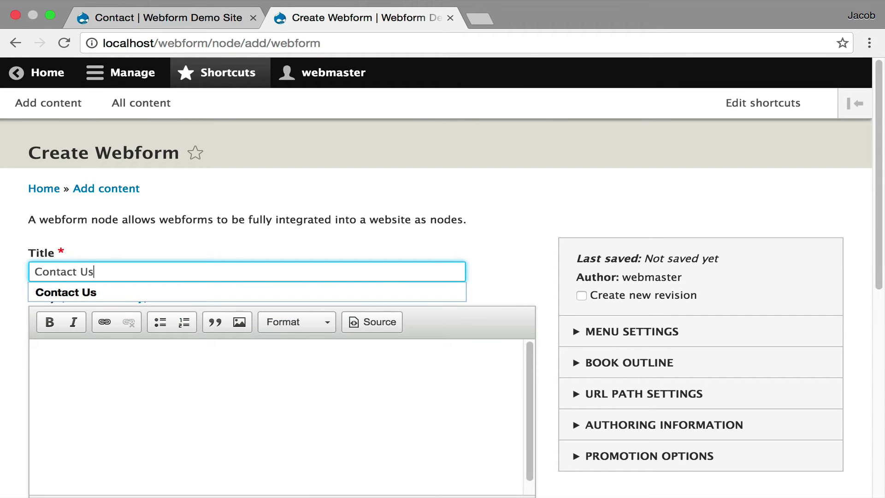
pyautogui.click(282, 410)
pyautogui.scroll(-4, 258, 392)
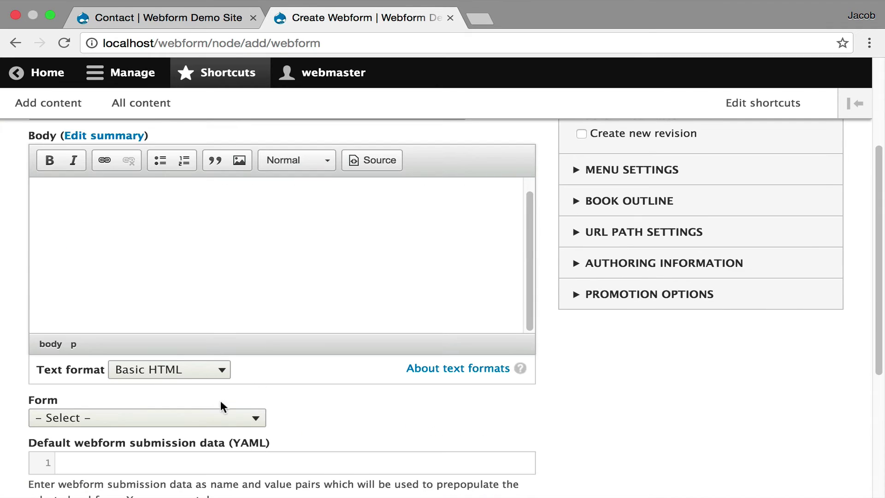
pyautogui.click(197, 417)
pyautogui.click(195, 432)
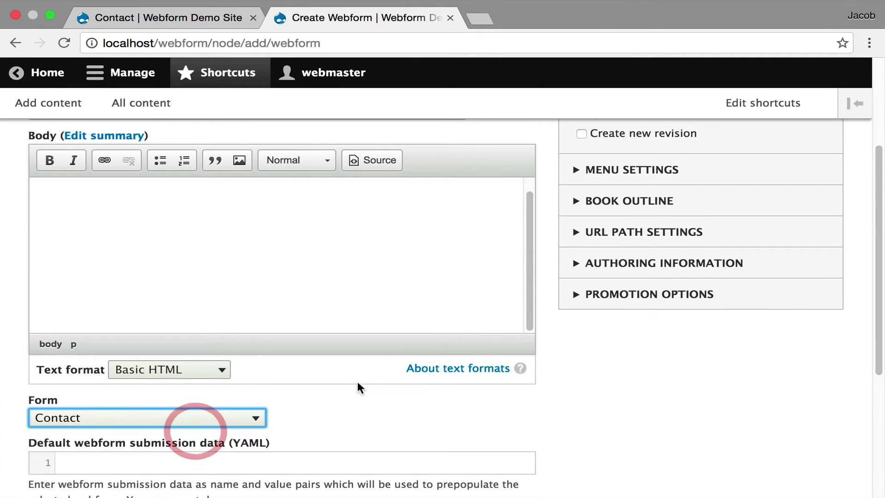
pyautogui.scroll(-4, 360, 387)
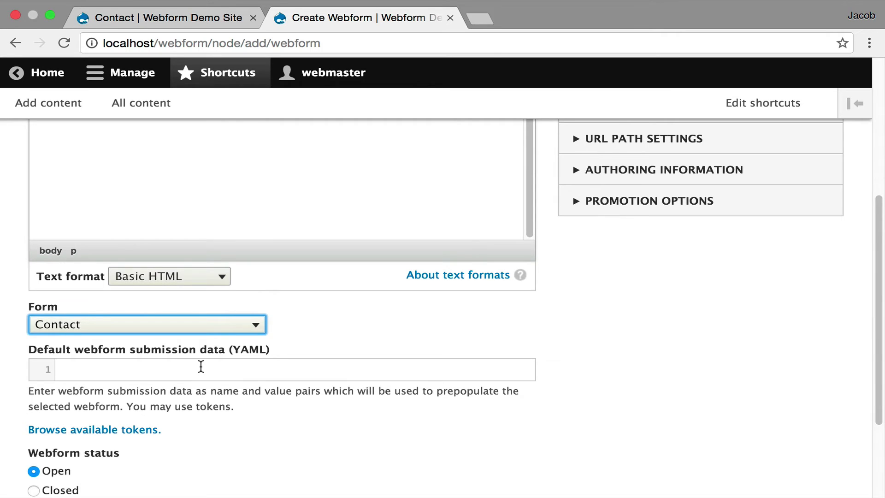
pyautogui.scroll(-4, 202, 369)
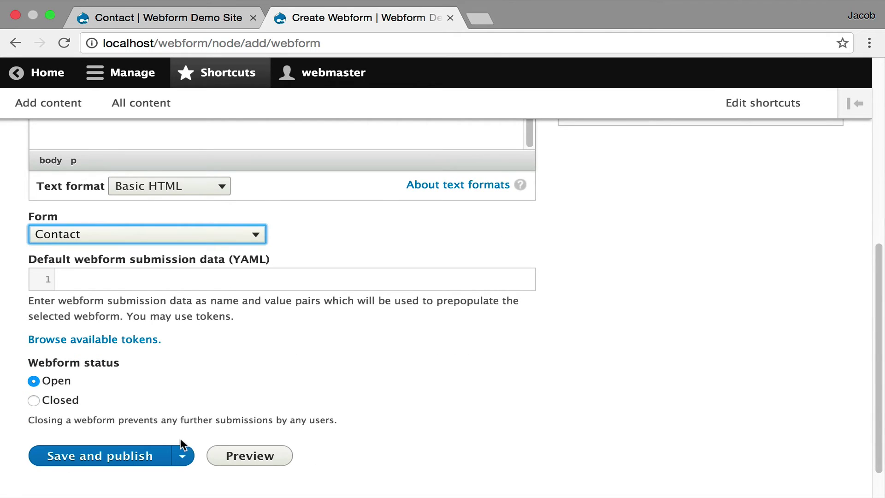
pyautogui.click(182, 455)
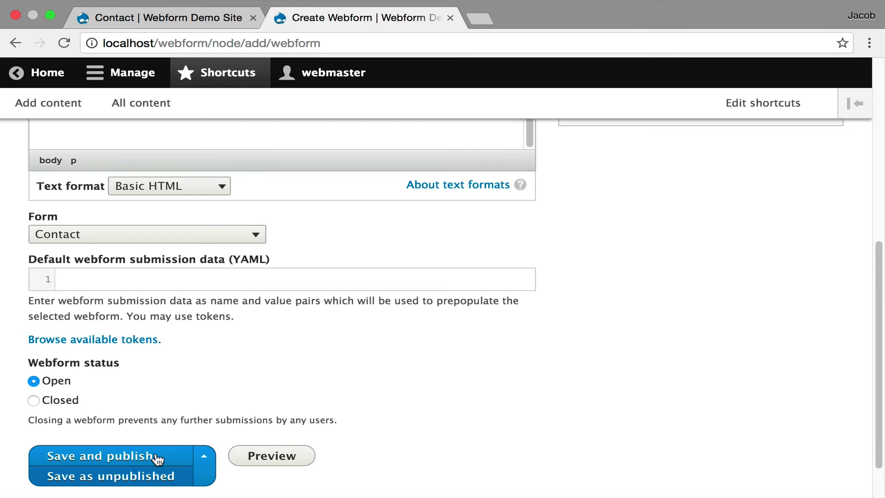
# Save and publish the Contact Us page and view its Results.
pyautogui.click(170, 457)
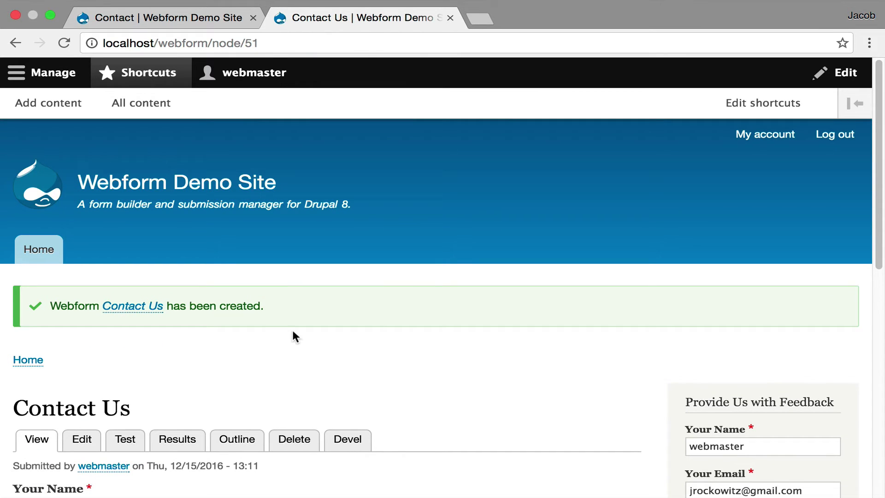
pyautogui.scroll(-2, 291, 328)
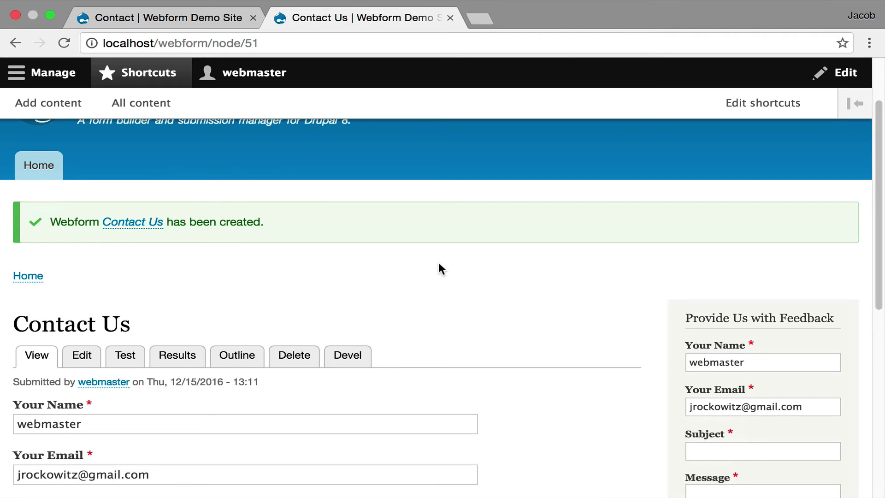
pyautogui.click(188, 358)
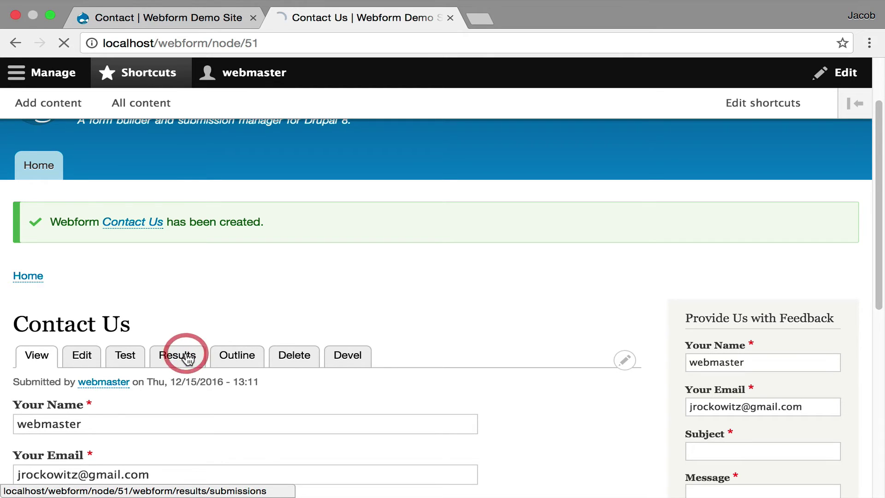
pyautogui.scroll(-1, 406, 320)
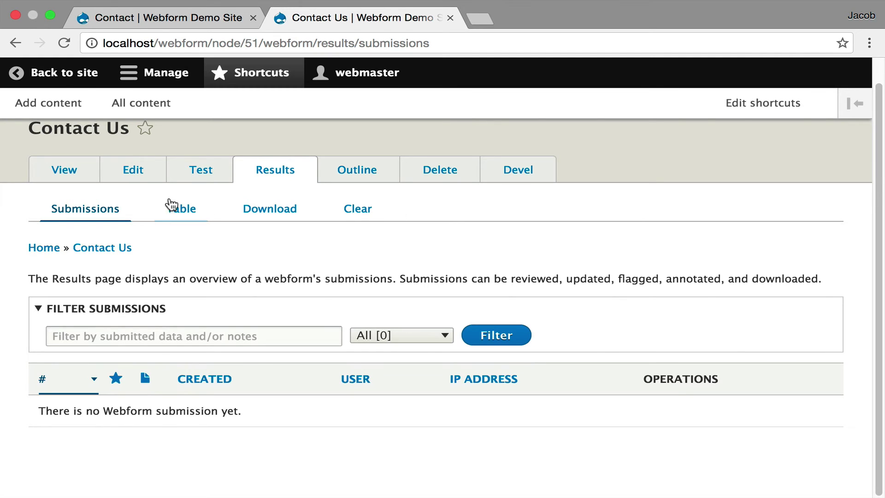
# Send a prefilled test submission through the Contact Us form and confirm it in Results.
pyautogui.click(199, 175)
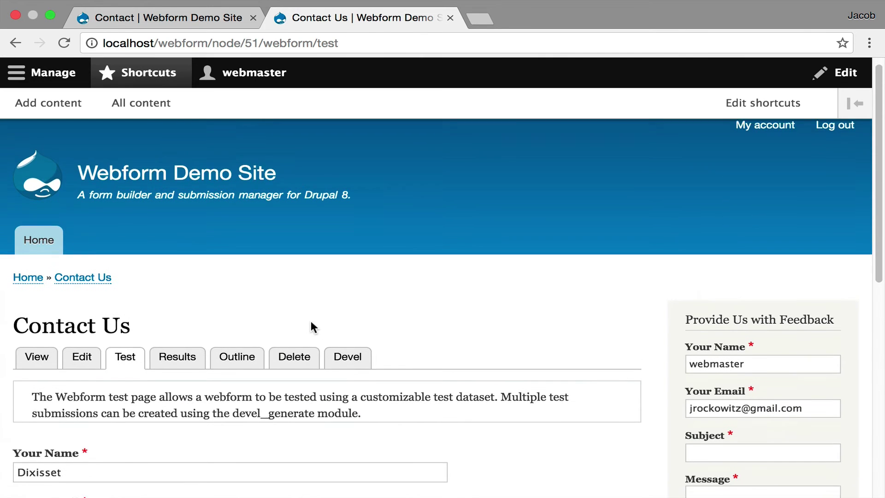
pyautogui.scroll(-6, 308, 327)
pyautogui.click(90, 448)
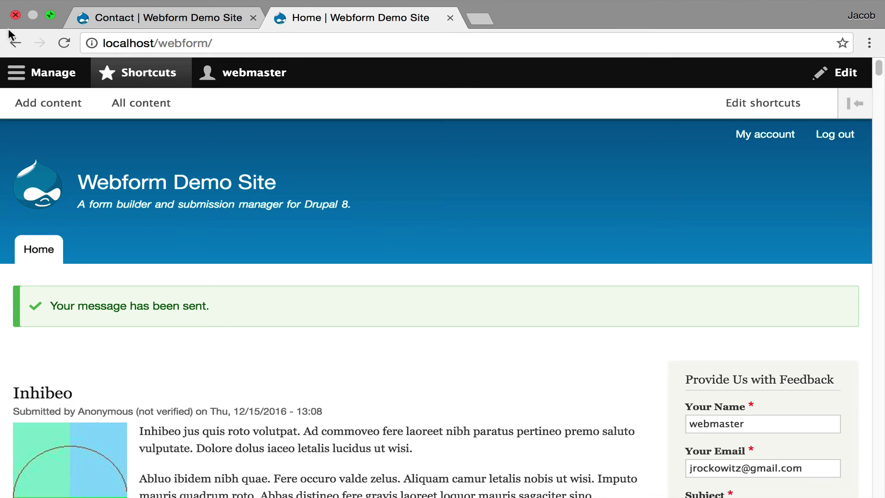
pyautogui.click(14, 44)
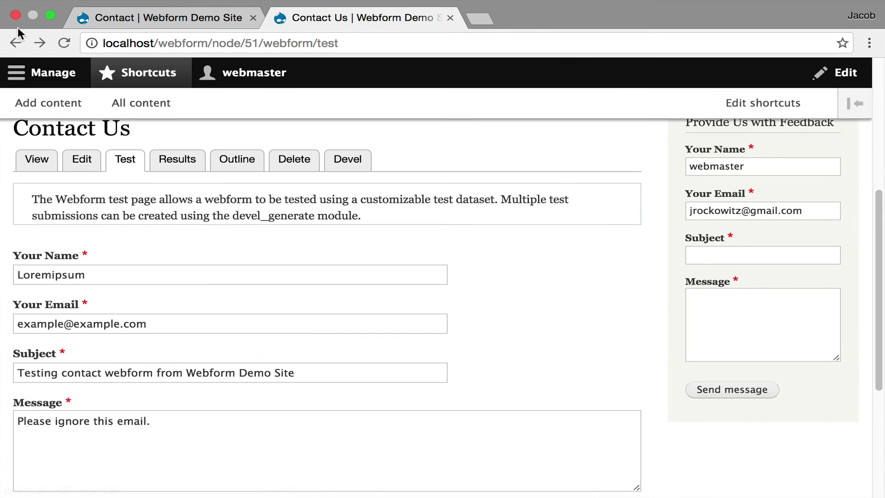
pyautogui.click(168, 162)
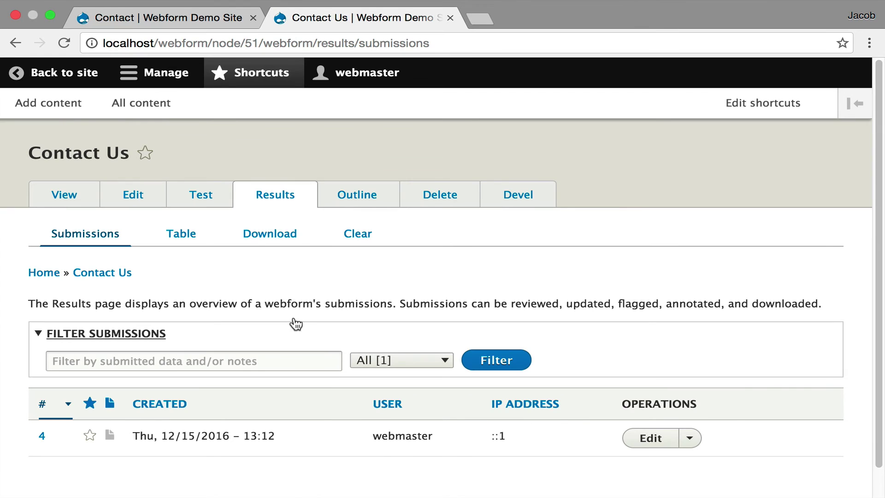
# Reload the Contact webform results in the first tab to see submission #4 from Contact Us.
pyautogui.click(214, 21)
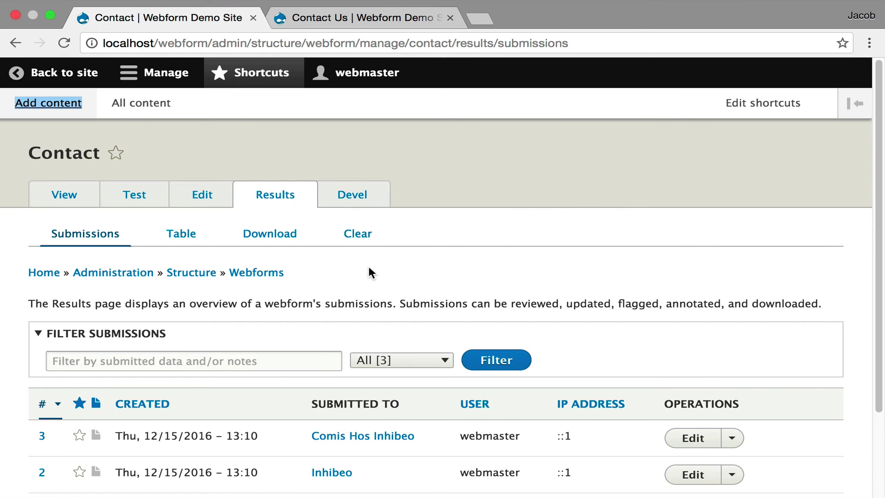
pyautogui.click(71, 44)
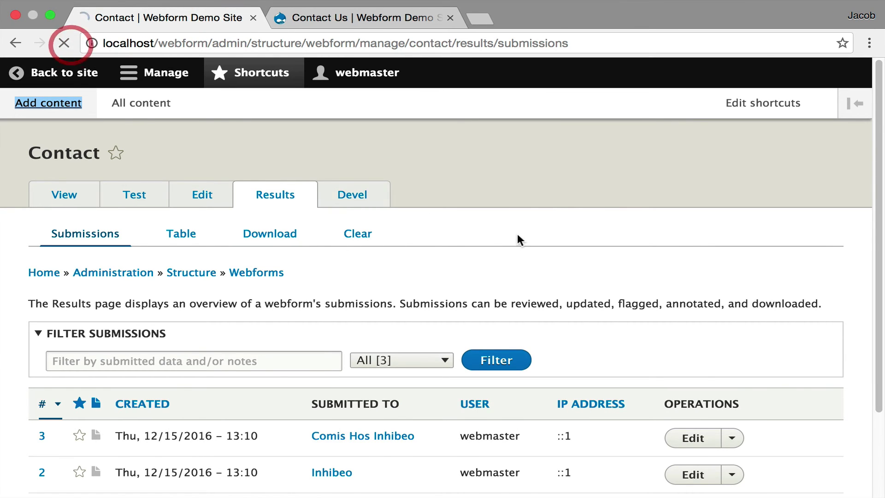
pyautogui.scroll(-3, 518, 235)
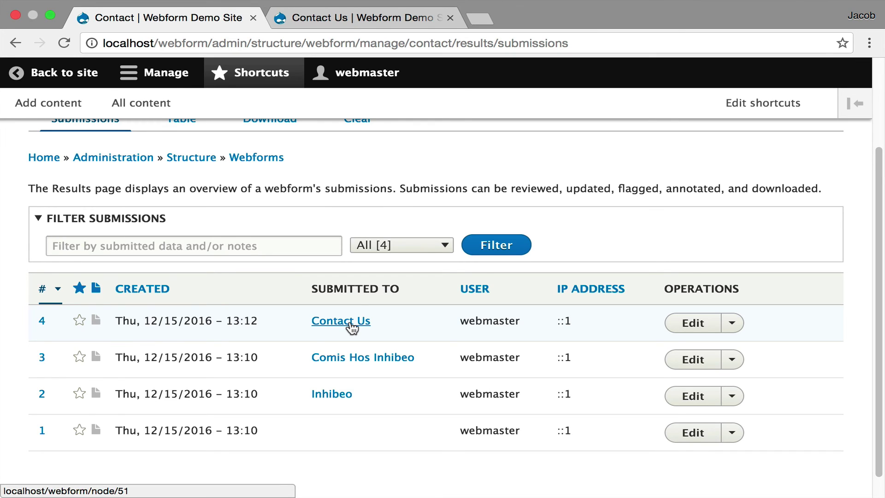
# Open the Contact Us page's edit form at the empty Default webform submission data (YAML) field.
pyautogui.click(346, 21)
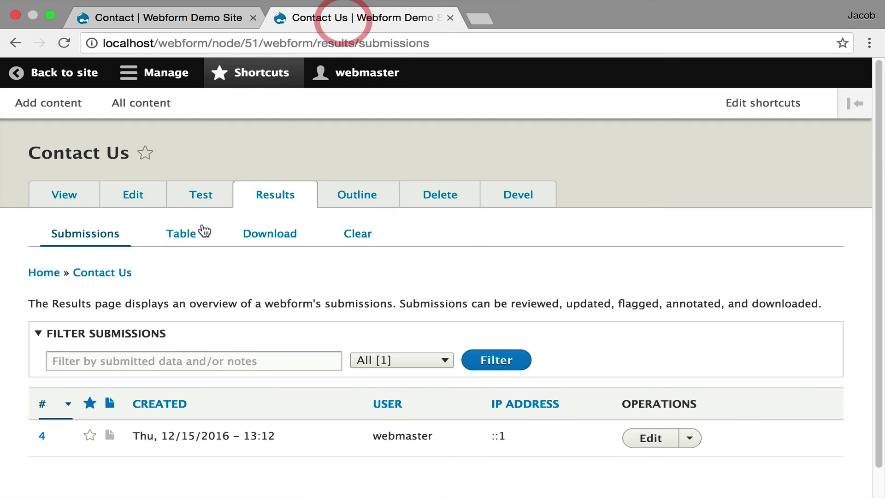
pyautogui.click(152, 201)
pyautogui.scroll(-1, 265, 272)
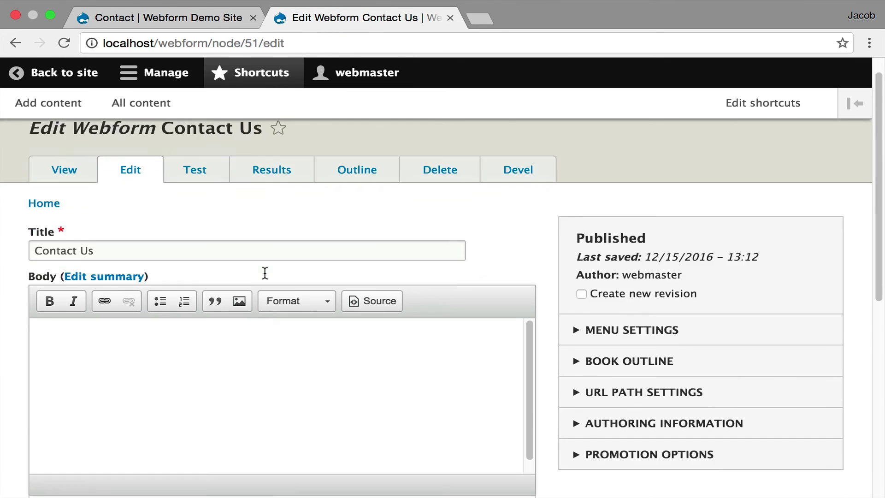
pyautogui.scroll(-5, 265, 273)
pyautogui.click(215, 368)
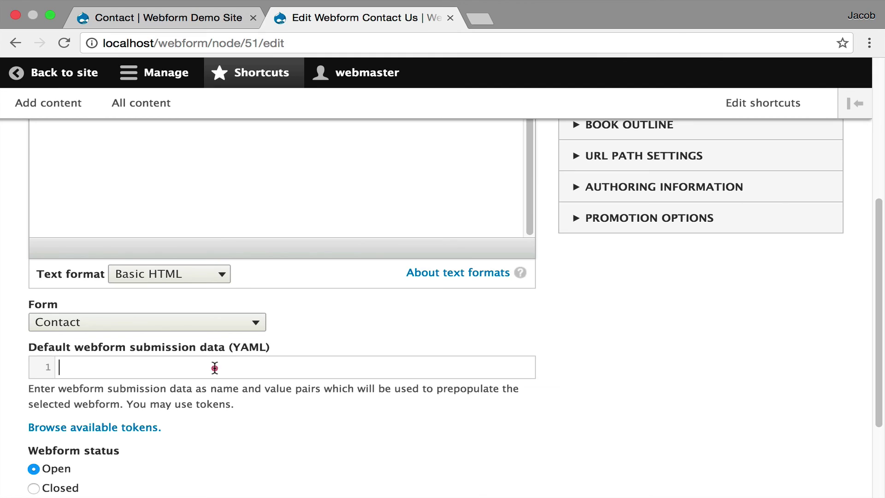